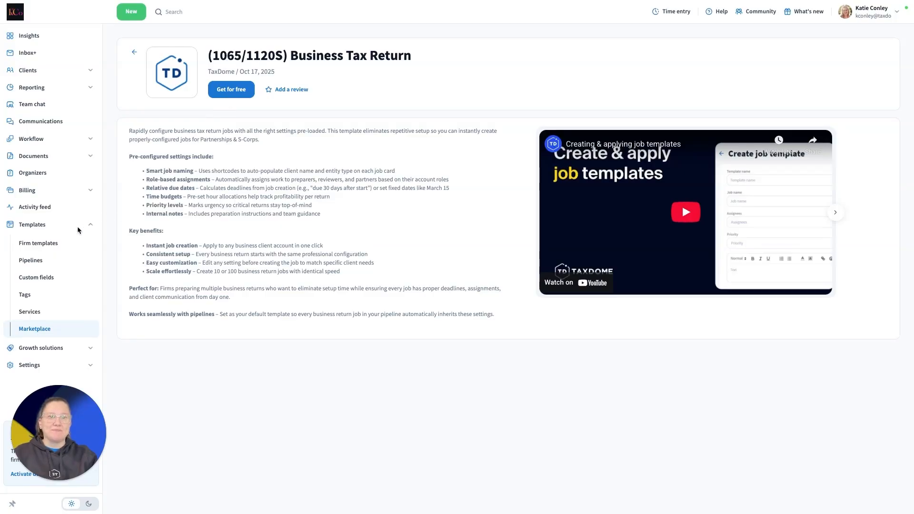
Open the (1065/1120S) Business Tax Return job template from the firm's job templates and check its available priority levels
left_click(53, 244)
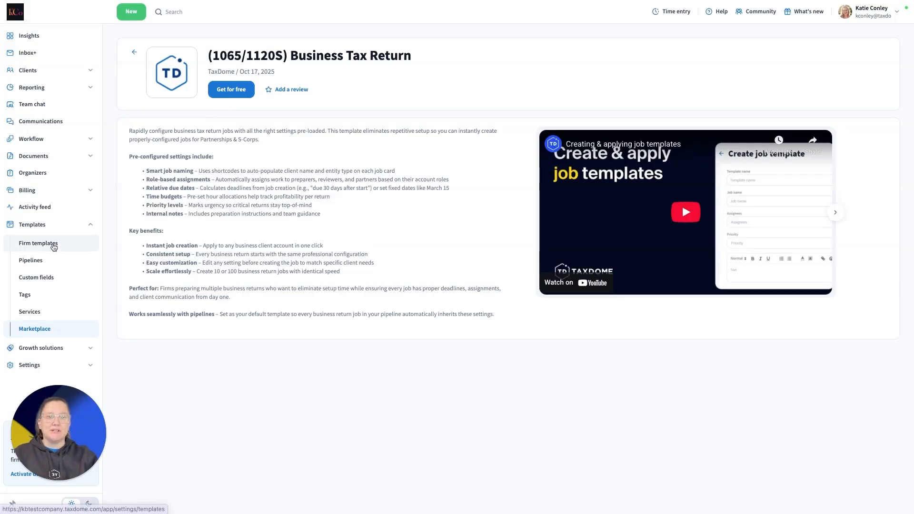
left_click(180, 69)
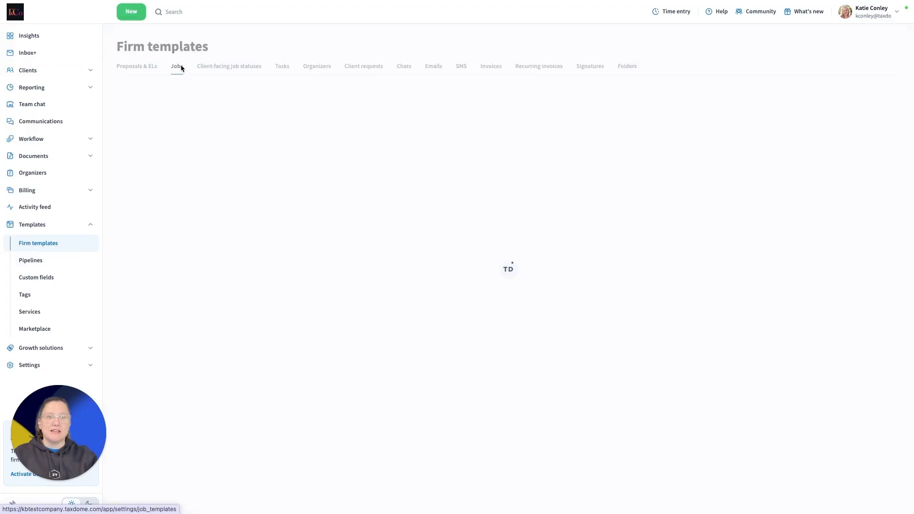
left_click(176, 161)
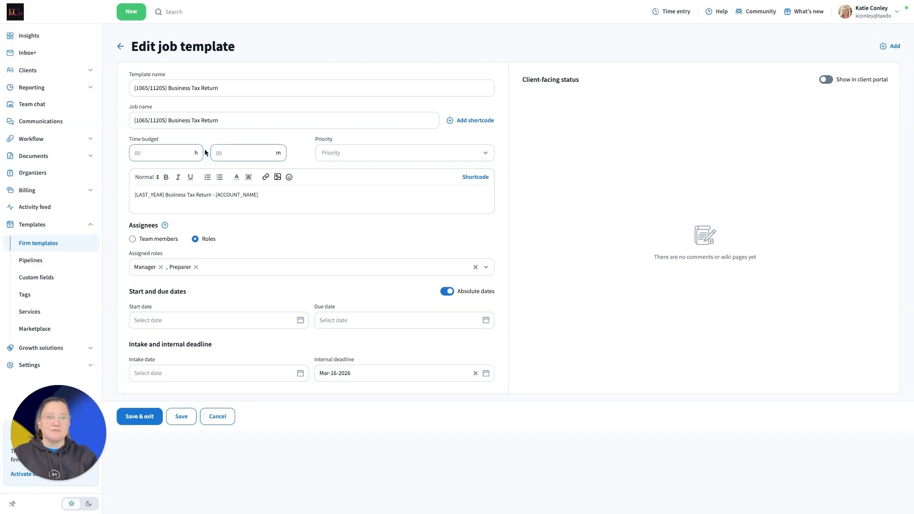
left_click(336, 158)
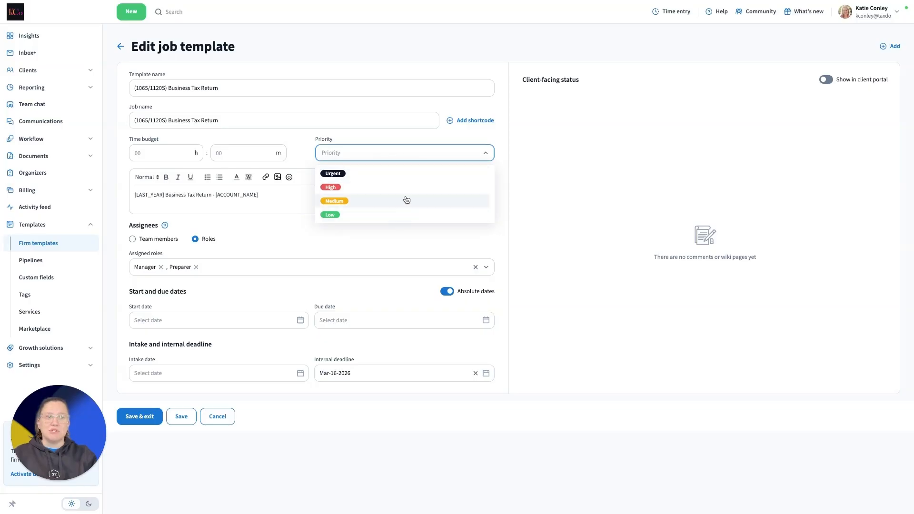
left_click(296, 150)
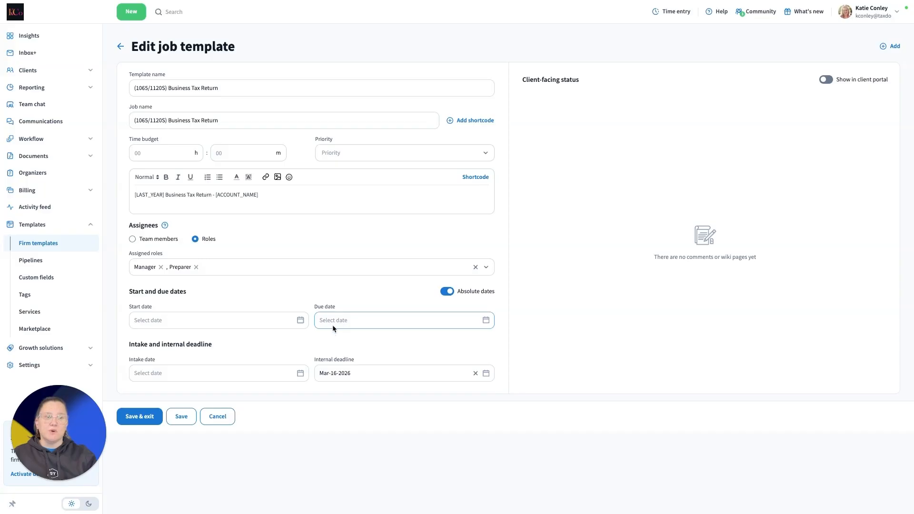
Switch the template's start and due dates from absolute to relative dates, and save and close the template
left_click(436, 320)
left_click(447, 295)
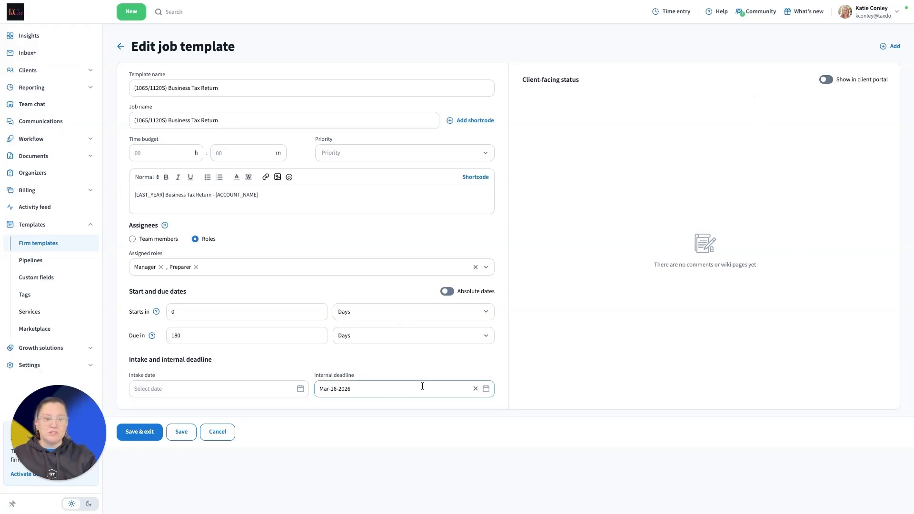
left_click(131, 432)
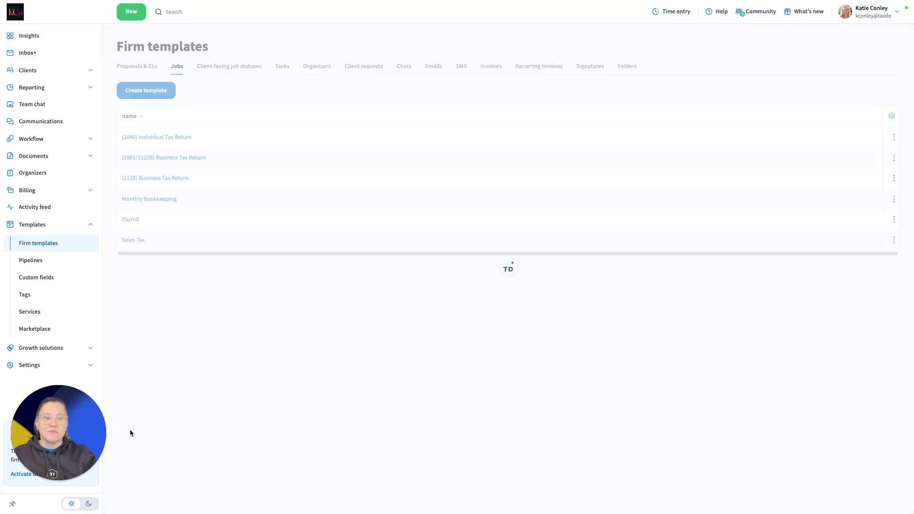
Start a new job and assign it to the client's account, found by searching for the client's first name
left_click(131, 14)
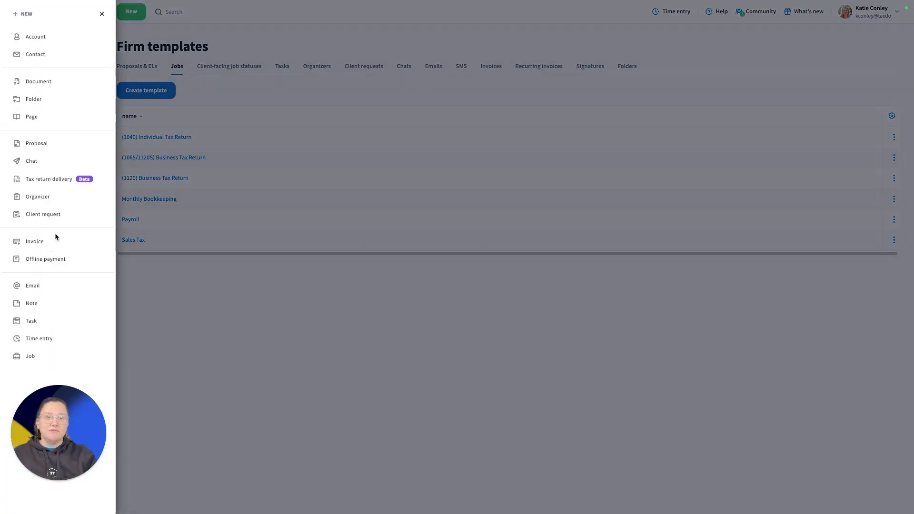
left_click(31, 356)
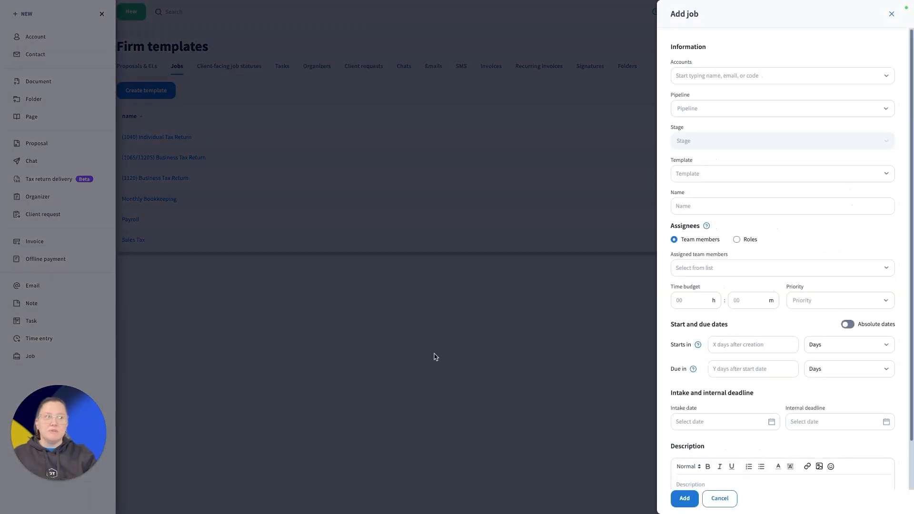
left_click(769, 78)
type("ka")
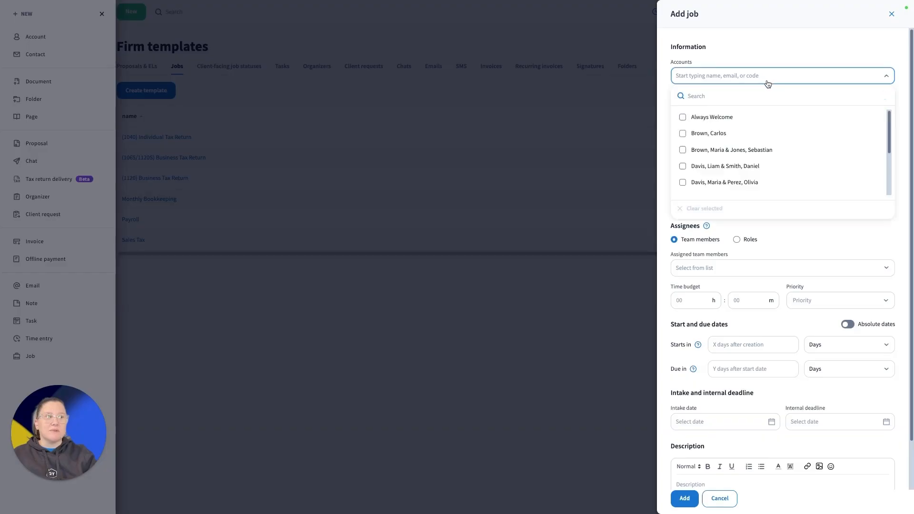
type("tie")
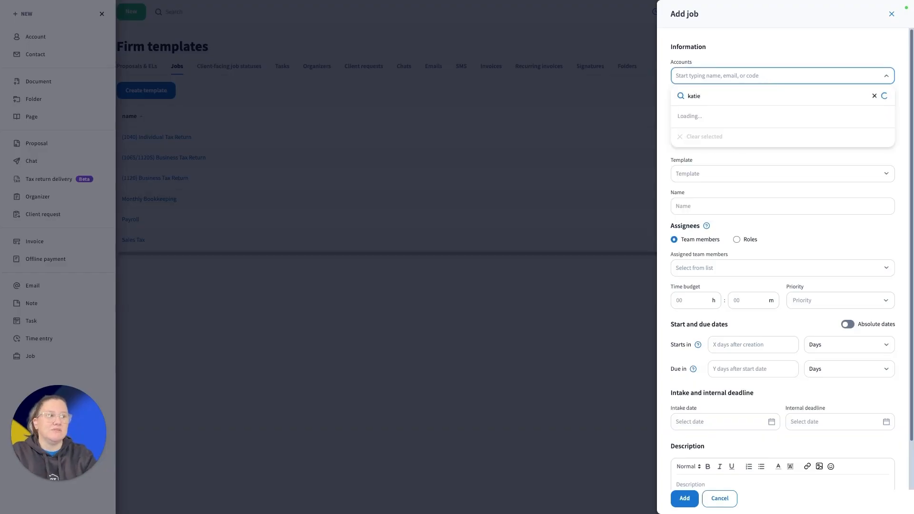
left_click(698, 119)
left_click(666, 107)
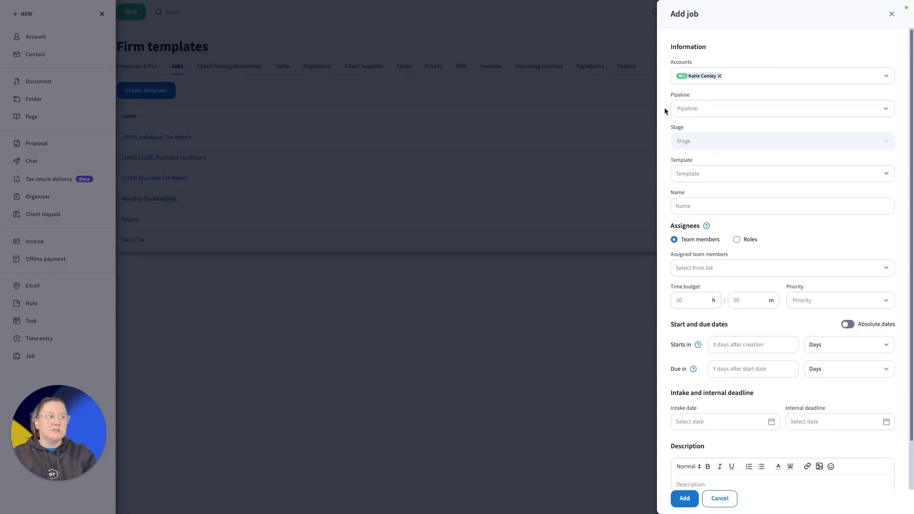
Set the job's pipeline to Business Tax Return and apply the (1065/1120S) Business Tax Return template
left_click(696, 110)
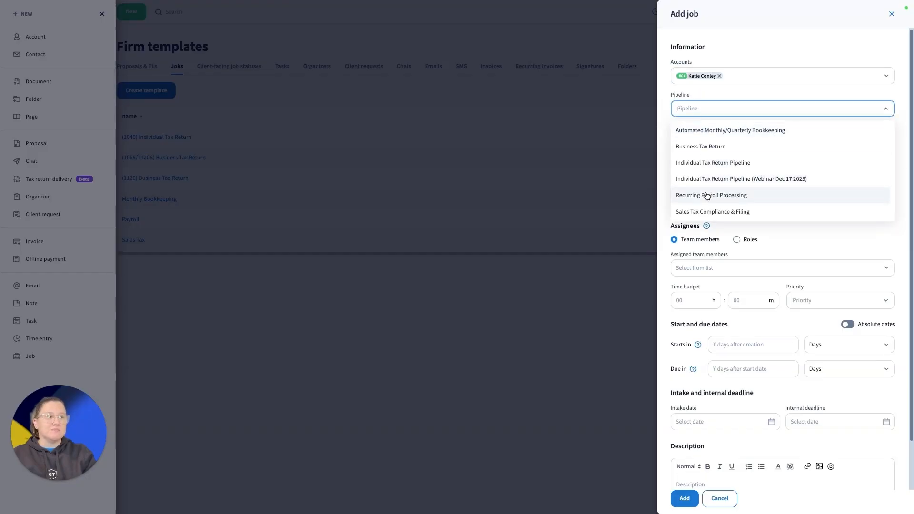
left_click(697, 147)
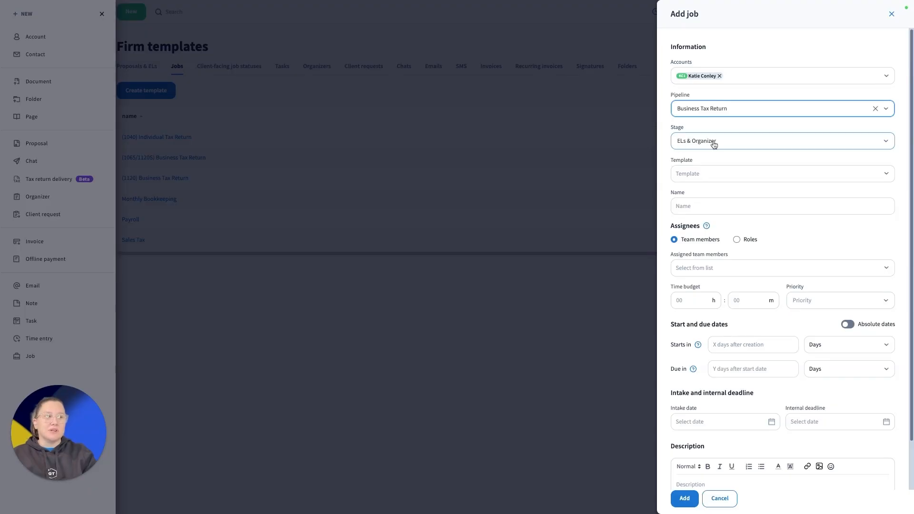
left_click(699, 176)
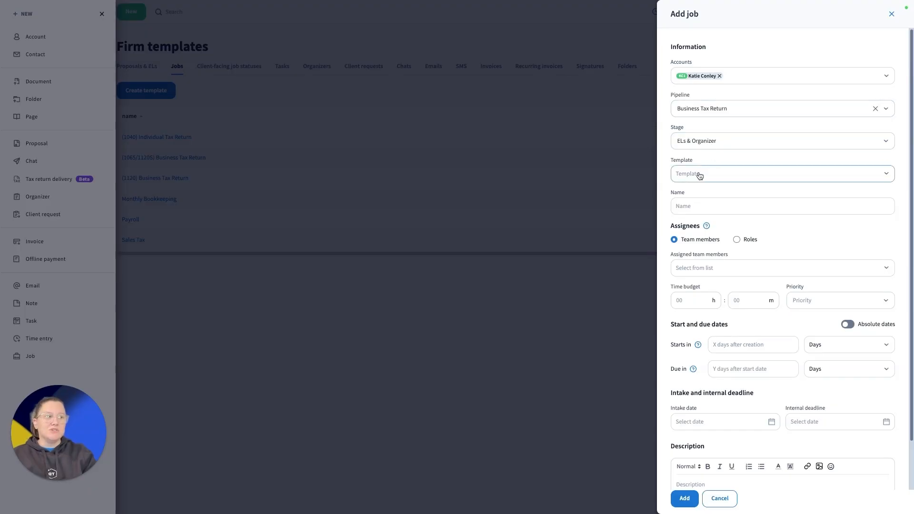
left_click(696, 212)
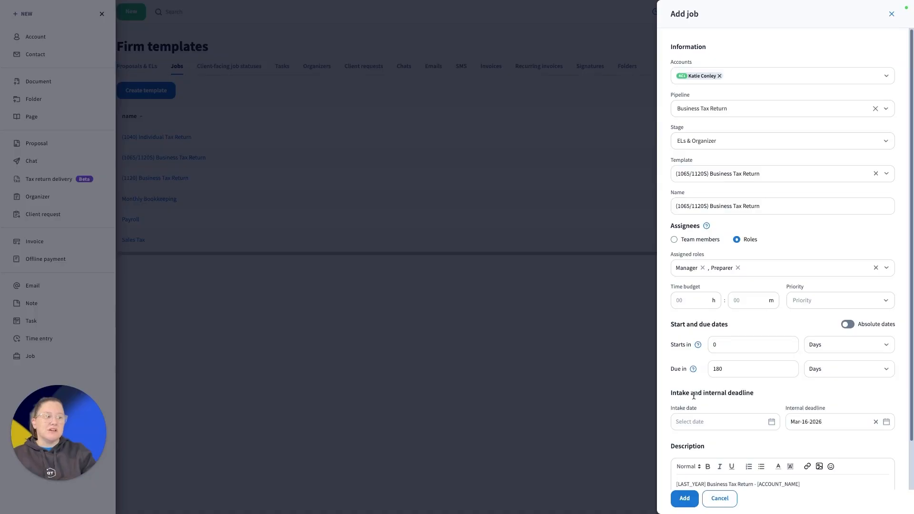
Add the job to the pipeline, keeping all scheduled automations of the ELs & Organizer stage selected
scroll(771, 433, "down", 1)
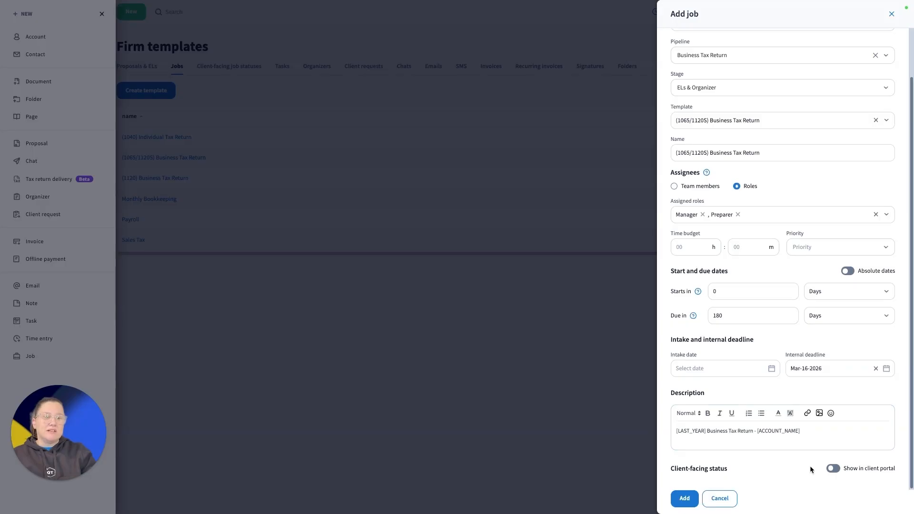
left_click(685, 499)
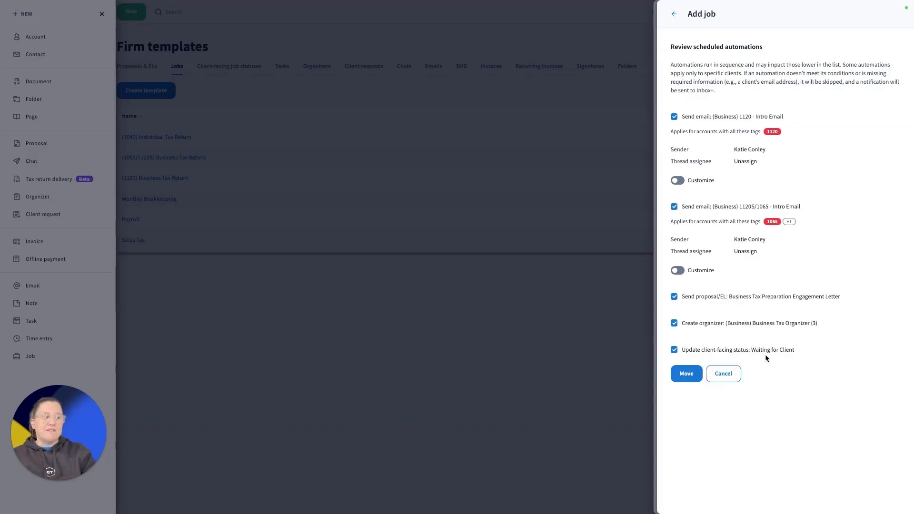
left_click(699, 375)
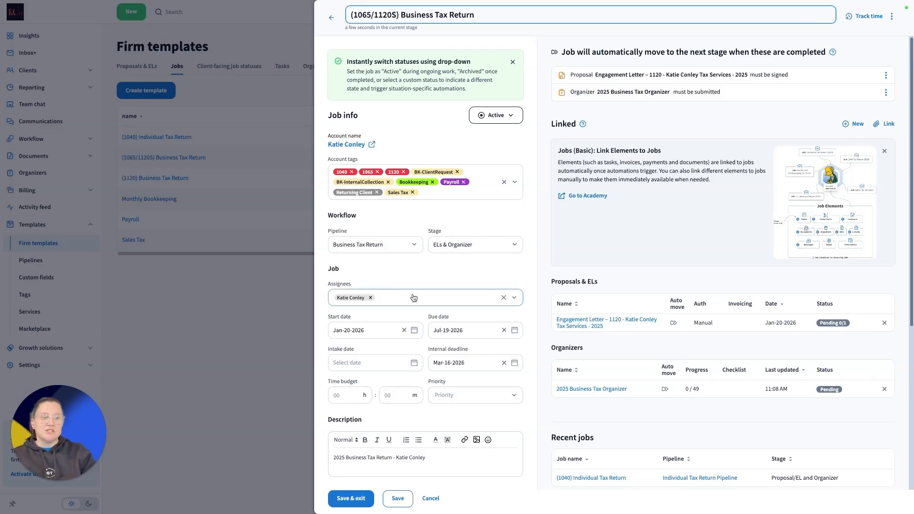
Review the new job's assignee, dates, description, client-facing status and comments section
scroll(413, 297, "down", 1)
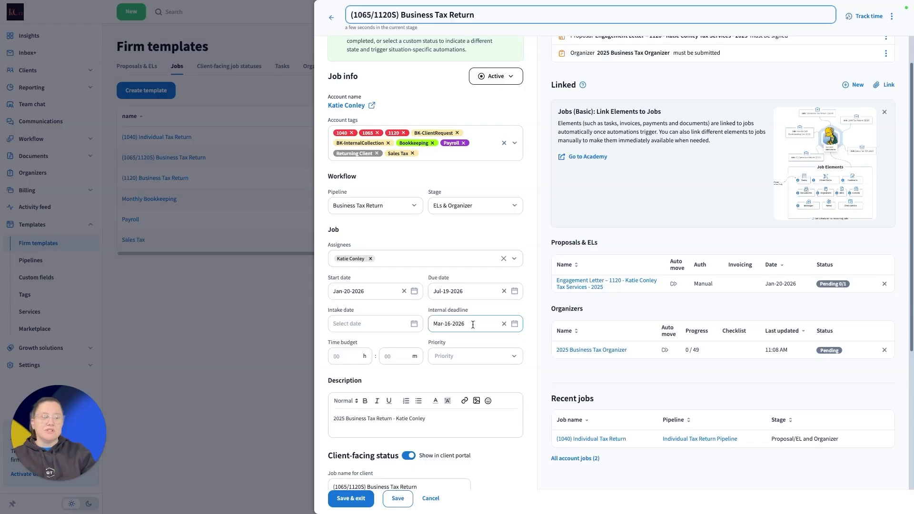
scroll(473, 326, "down", 3)
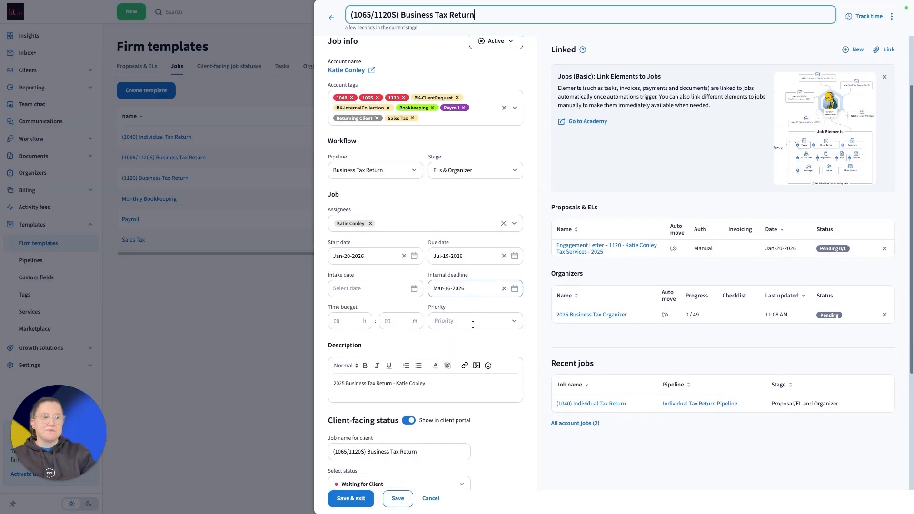
left_click(427, 334)
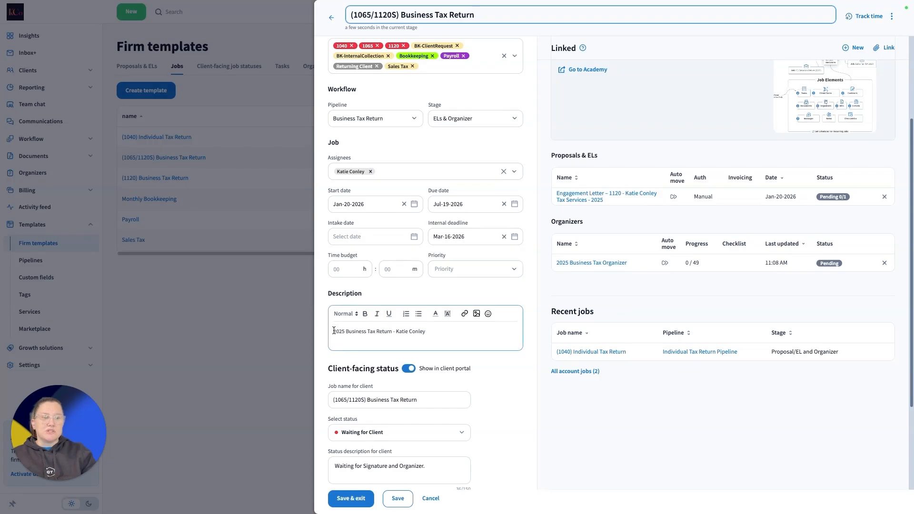
scroll(334, 331, "down", 3)
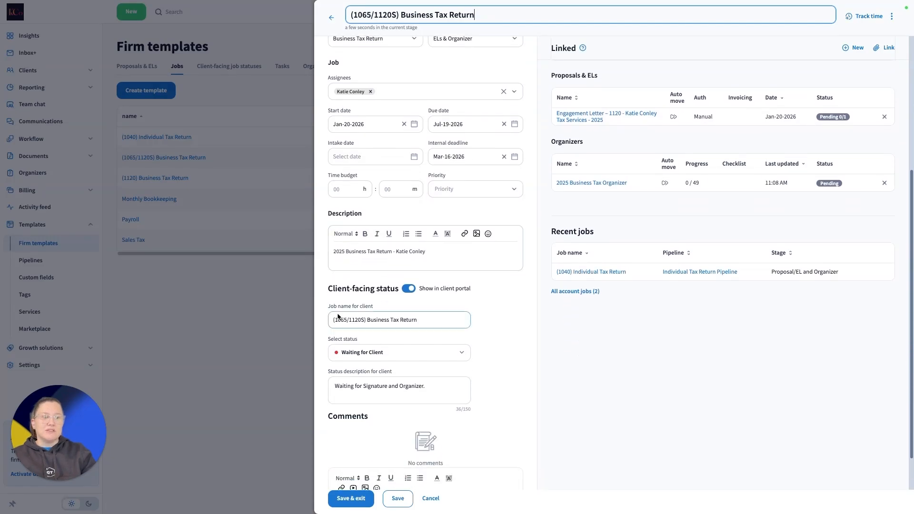
scroll(370, 444, "down", 1)
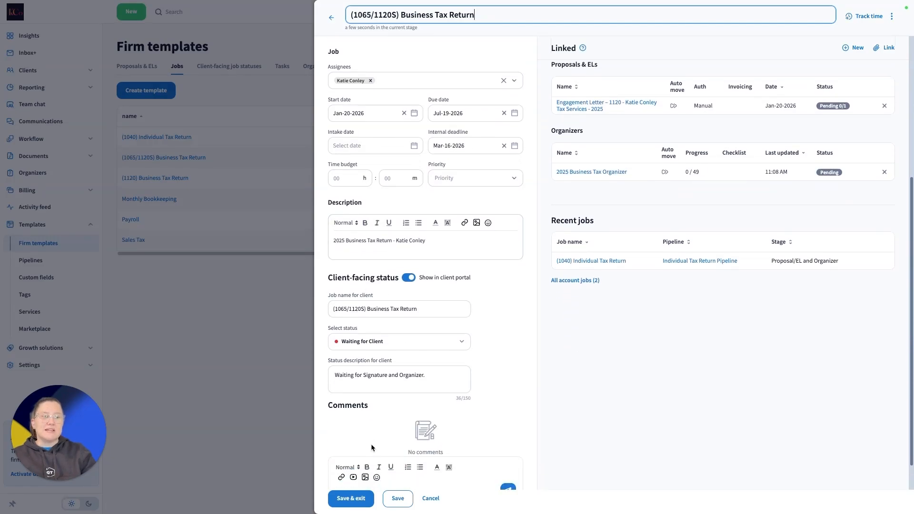
left_click(372, 449)
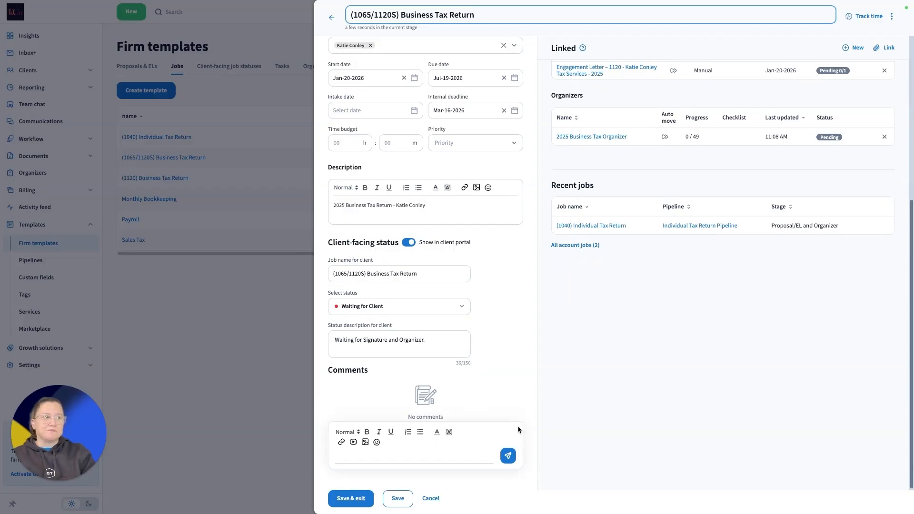
scroll(547, 424, "up", 5)
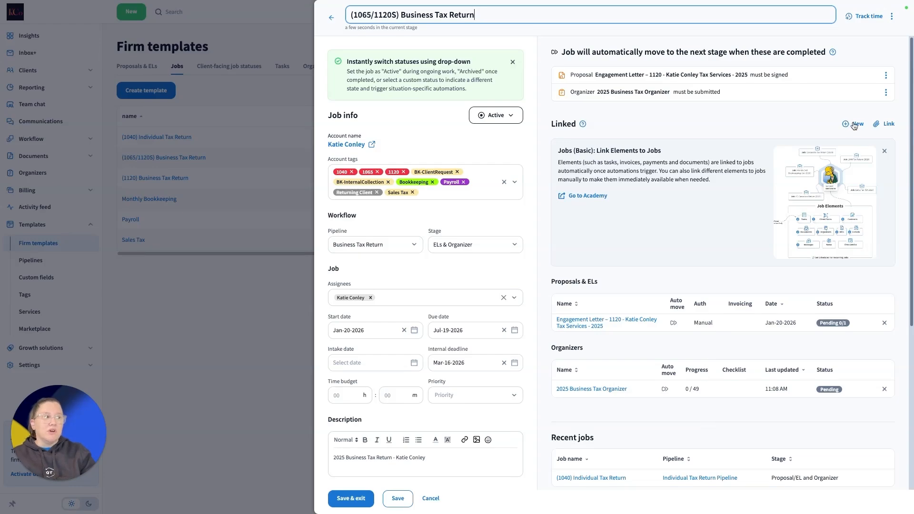
Check which item types can be linked to the job, and save and close the job
left_click(887, 125)
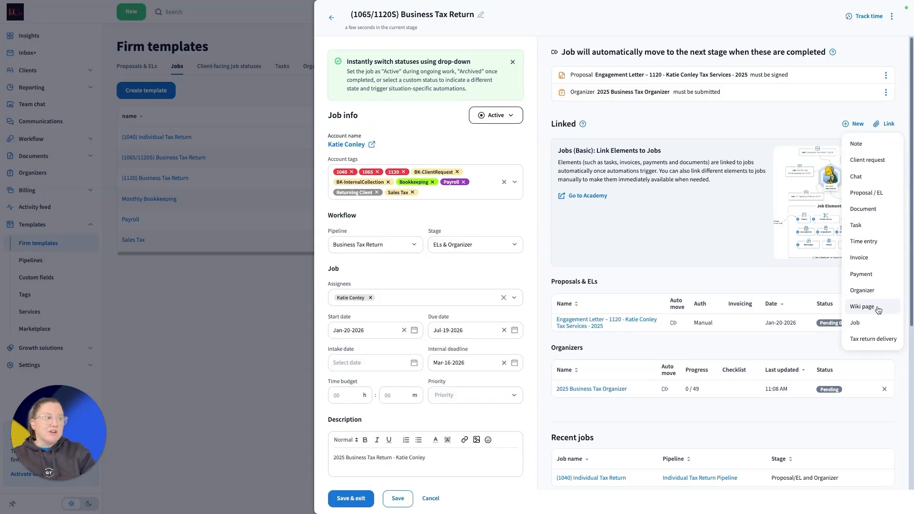
left_click(715, 235)
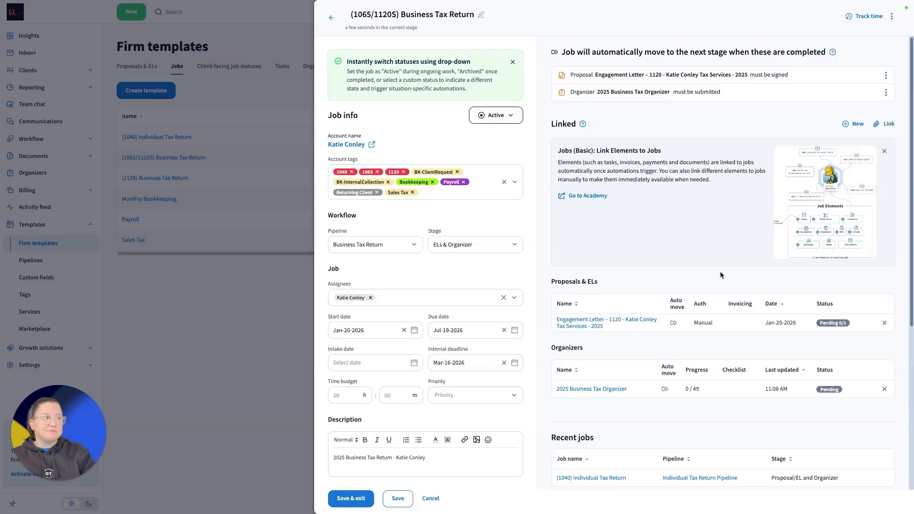
scroll(720, 270, "down", 3)
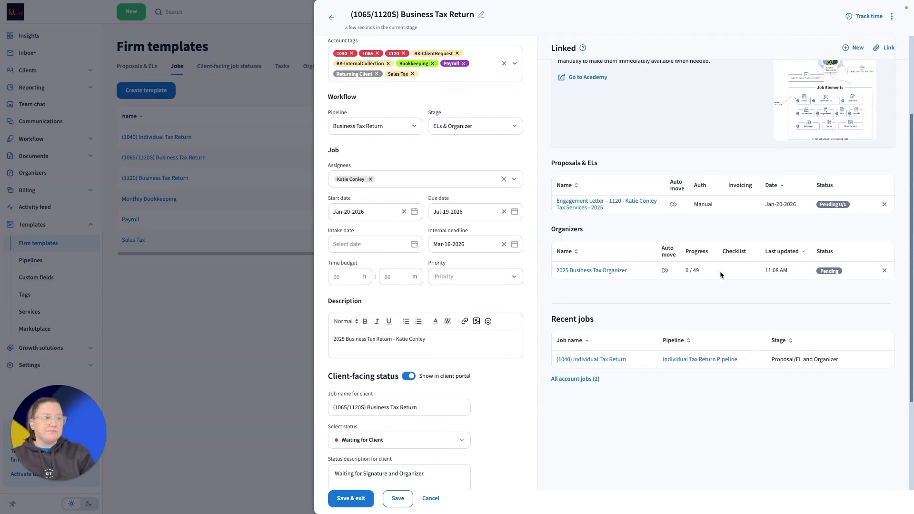
left_click(358, 498)
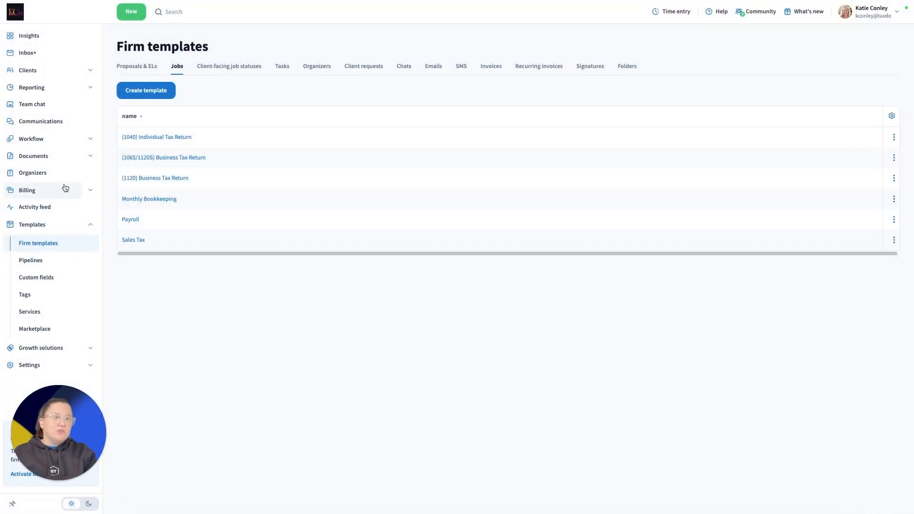
Open the (1065/1120S) Business Tax Return job from the Business Tax Return pipeline board and look through its details
left_click(59, 139)
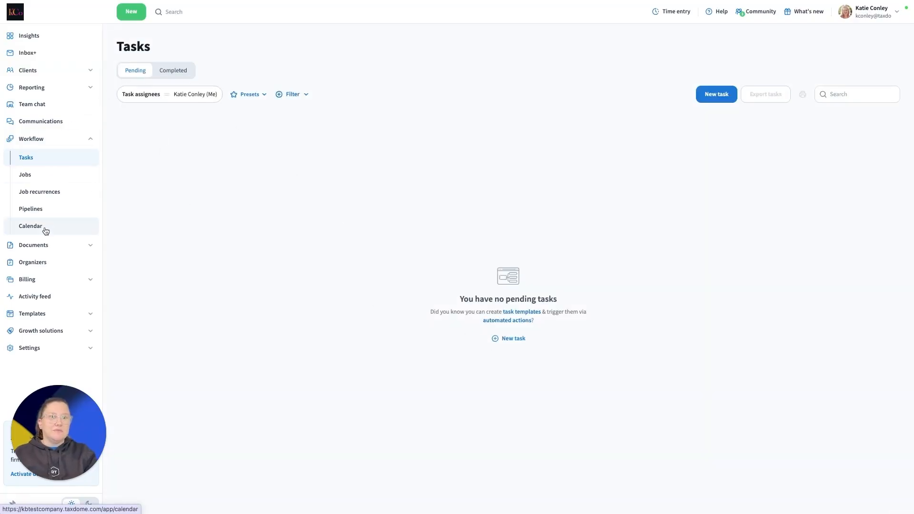
left_click(48, 209)
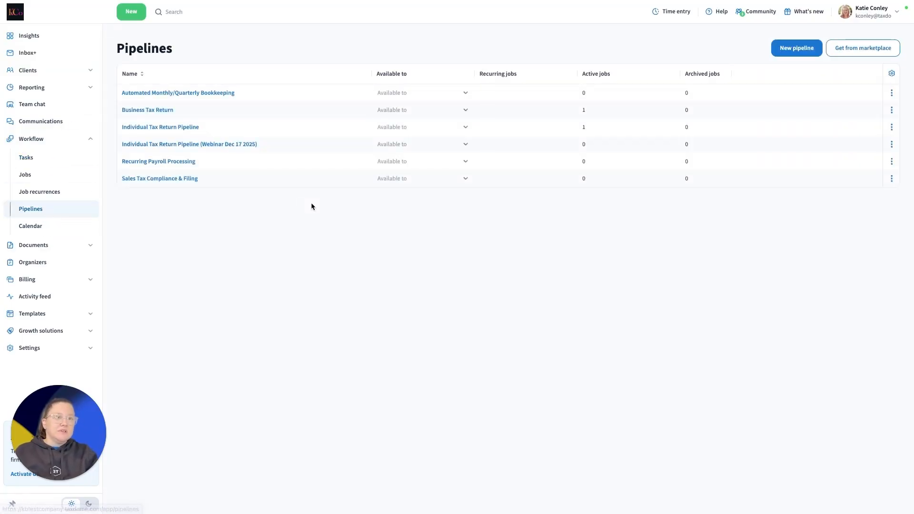
left_click(164, 110)
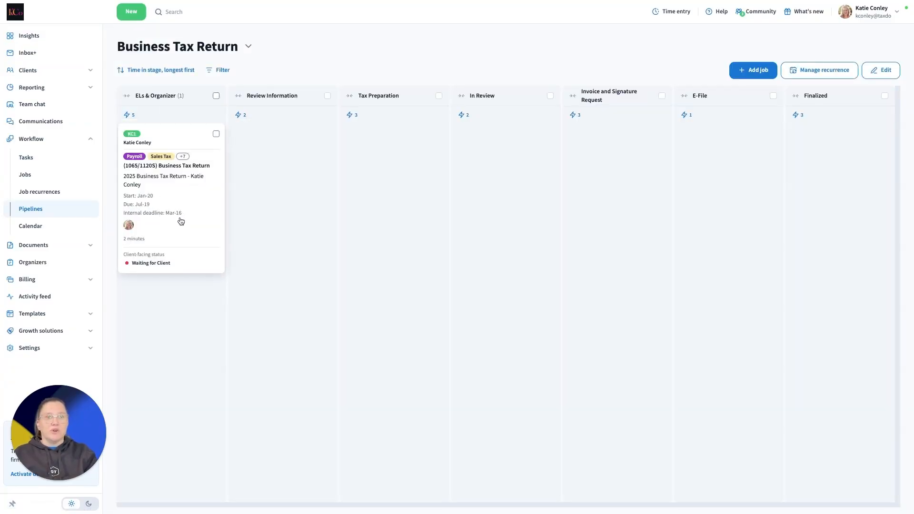
left_click(179, 194)
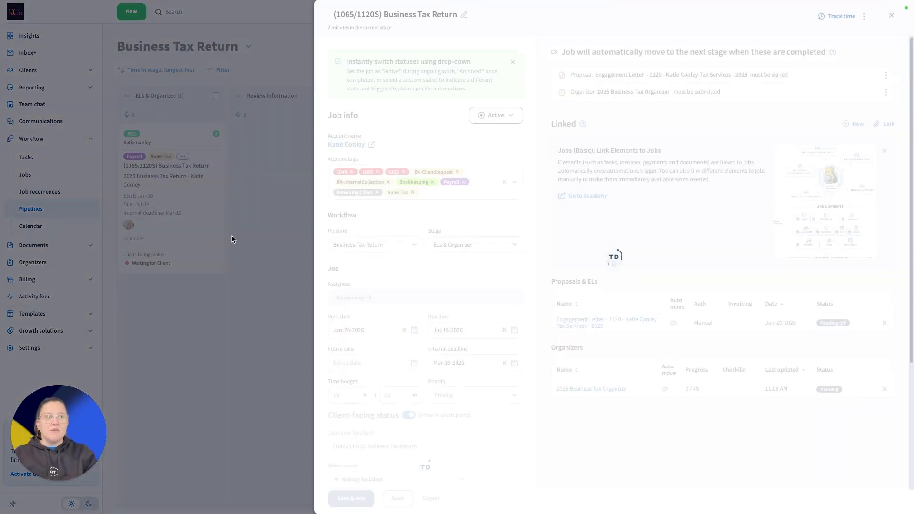
scroll(437, 456, "down", 5)
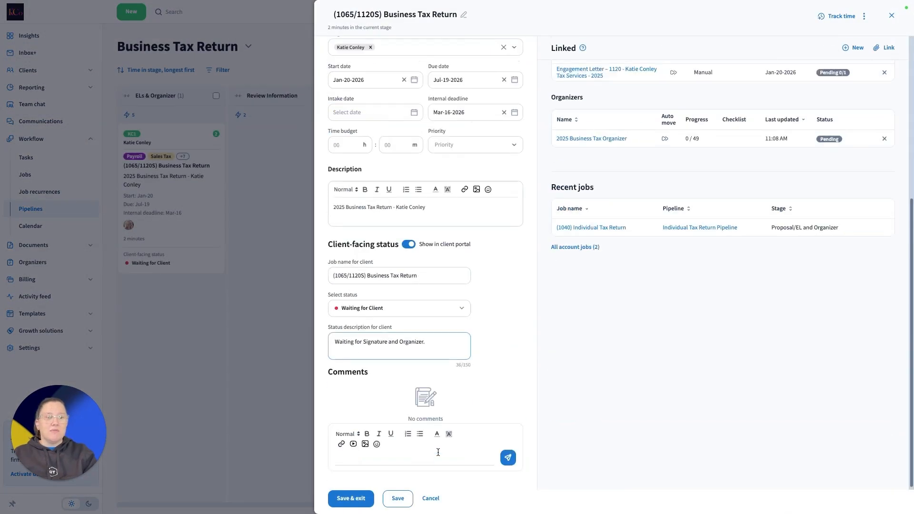
scroll(870, 113, "up", 5)
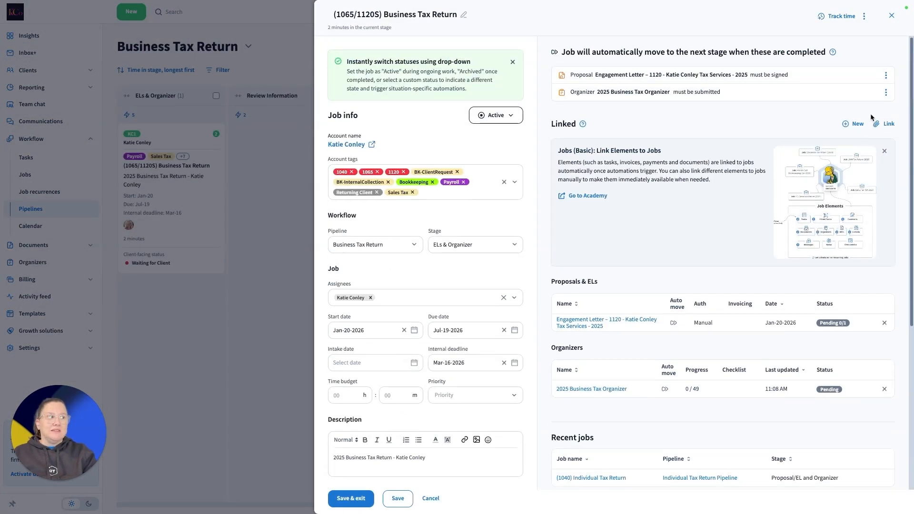